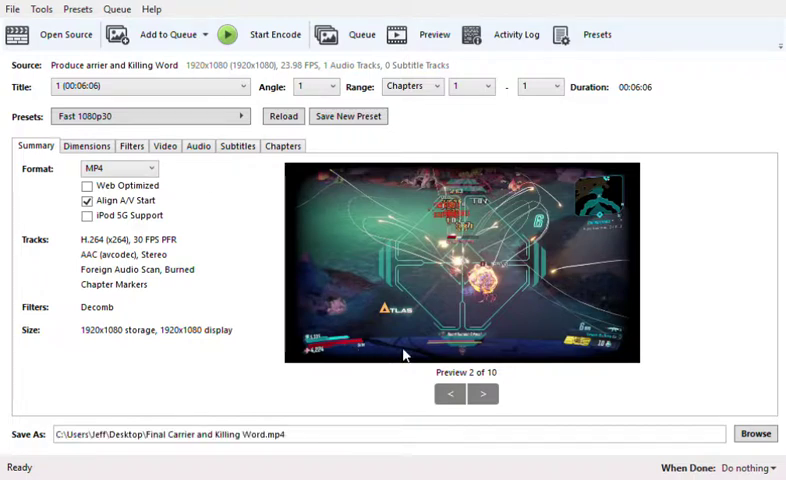
# - Start encoding the game video to the desktop MP4 and watch the progress pass 30 percent
pyautogui.click(277, 40)
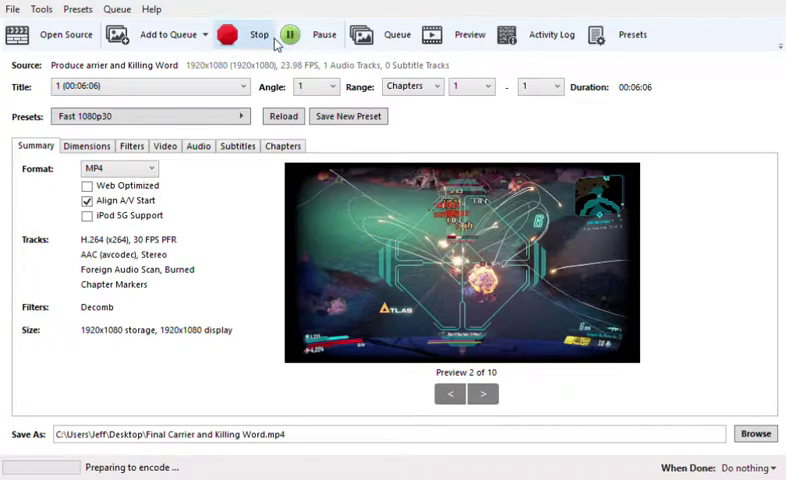